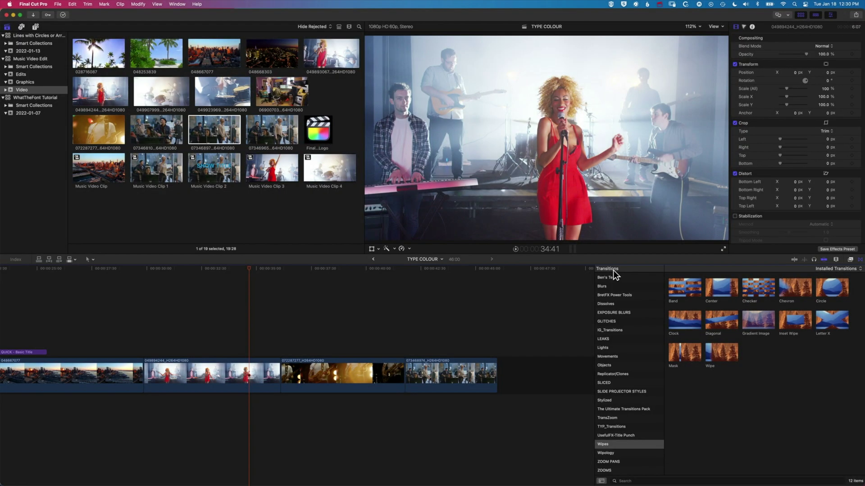
Drop a Cross Dissolve at the cut into the guitar clip, preview it, then delete it
{"action": "left_click", "coordinate": [619, 304]}
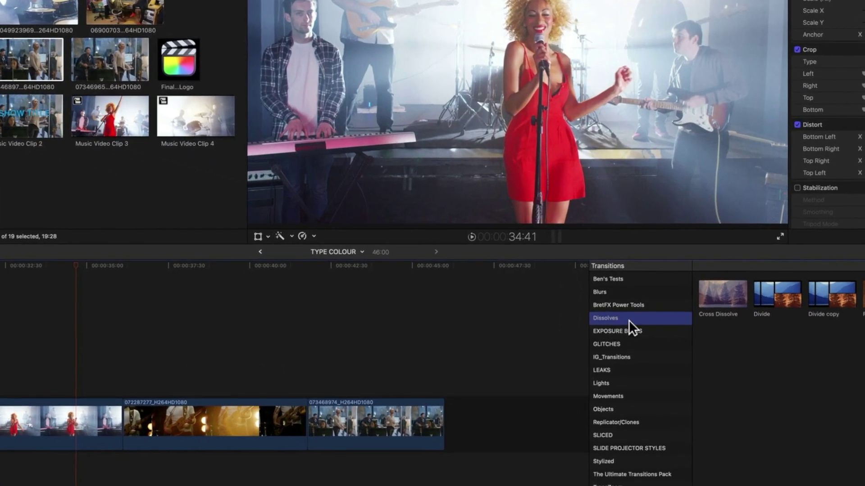
{"action": "left_click", "coordinate": [686, 288]}
{"action": "left_click_drag", "start_coordinate": [727, 295], "coordinate": [113, 410]}
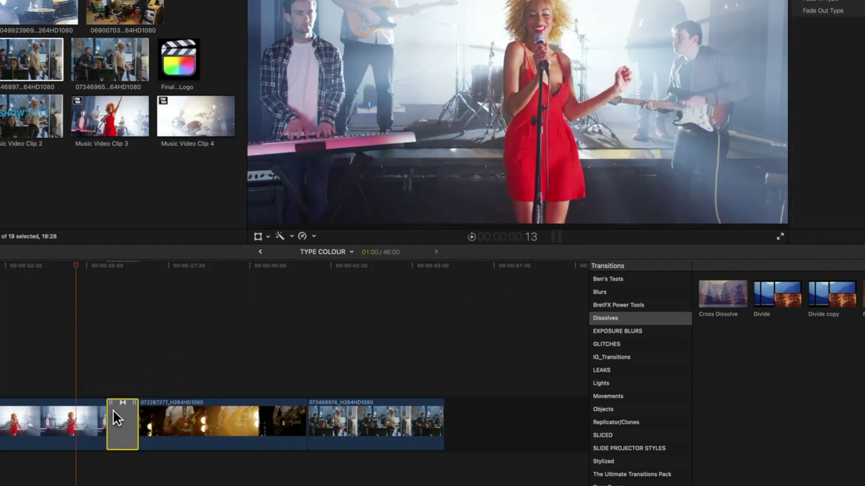
{"action": "left_click", "coordinate": [100, 263]}
{"action": "key", "text": "space"}
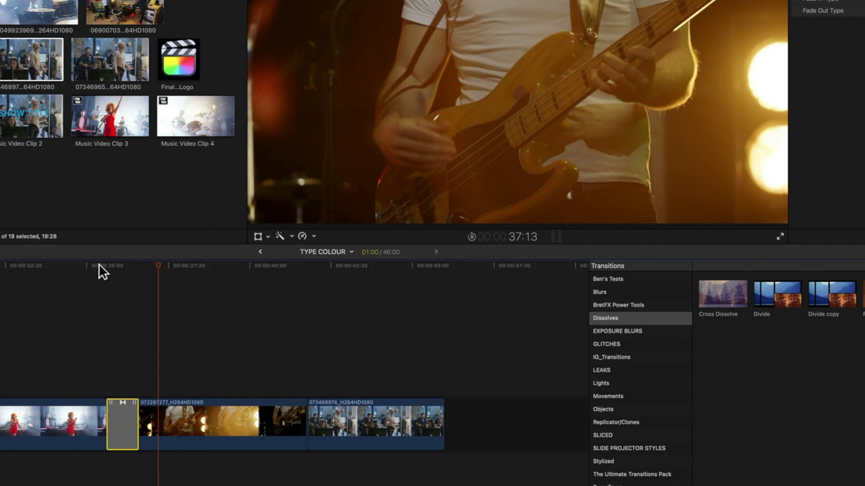
{"action": "key", "text": "space"}
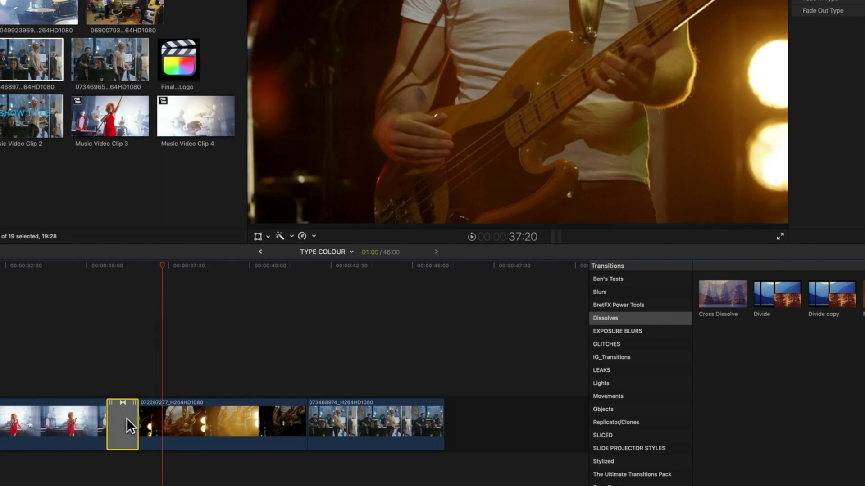
{"action": "key", "text": "Delete"}
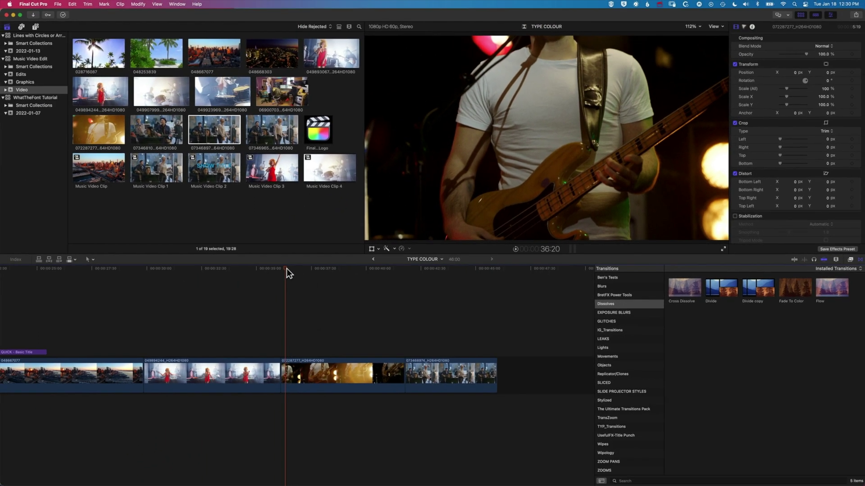
Step between edit points with Up/Down until the playhead sits on the guitar clip's first frame
{"action": "left_click", "coordinate": [123, 265]}
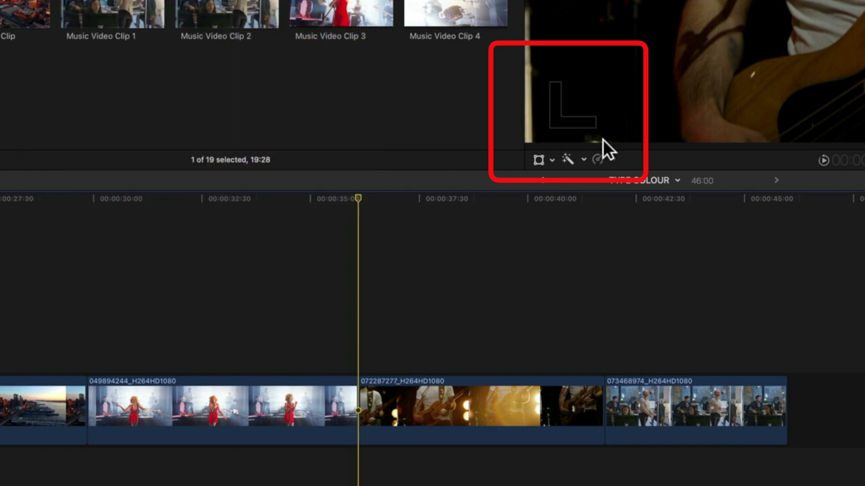
{"action": "key", "text": "Up"}
{"action": "key", "text": "Down"}
{"action": "key", "text": "Up"}
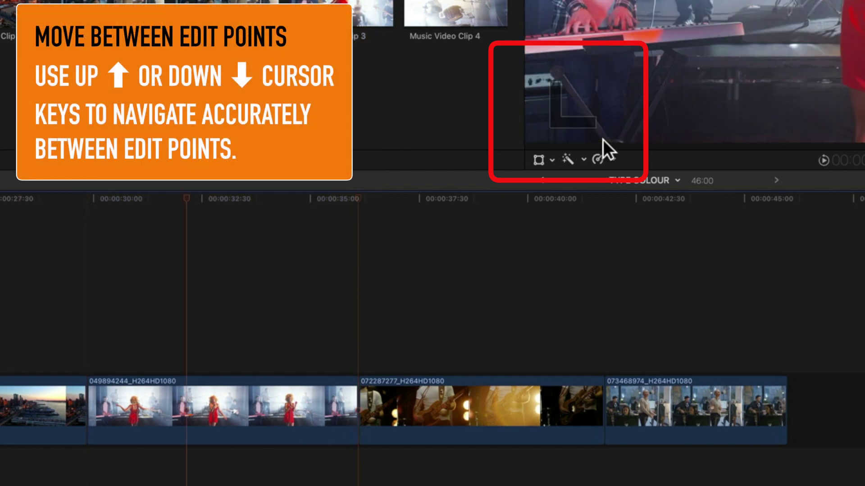
{"action": "key", "text": "Down"}
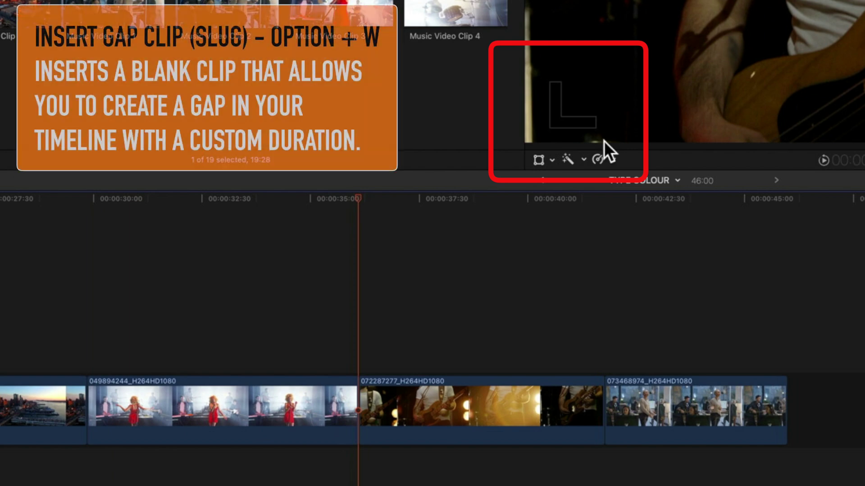
Insert a gap clip before the guitar clip, then check the Edit > Insert Generator > Gap command
{"action": "key", "text": "alt+w"}
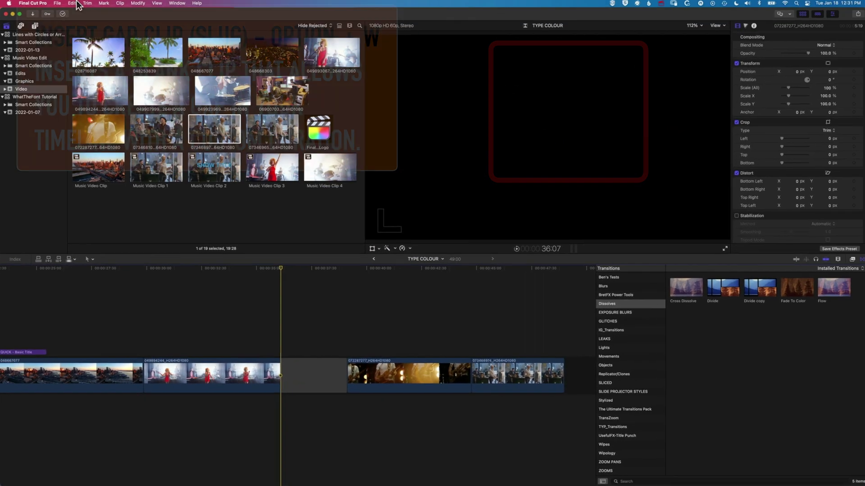
{"action": "left_click", "coordinate": [72, 4]}
{"action": "mouse_move", "coordinate": [91, 277]}
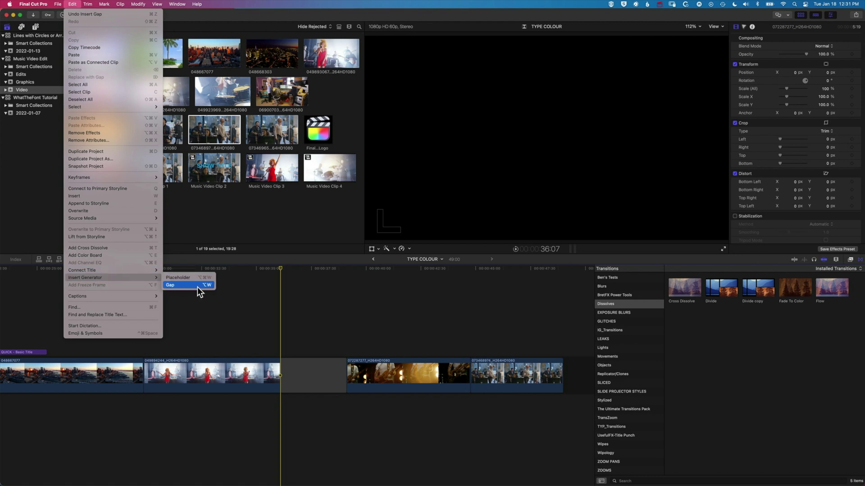
{"action": "left_click", "coordinate": [274, 258]}
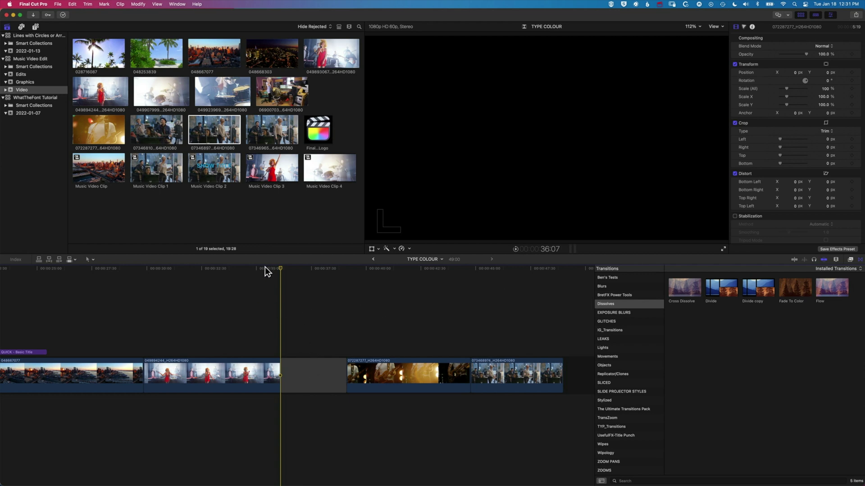
Add a Cross Dissolve between the singer clip and the gap and preview it
{"action": "left_click", "coordinate": [314, 374]}
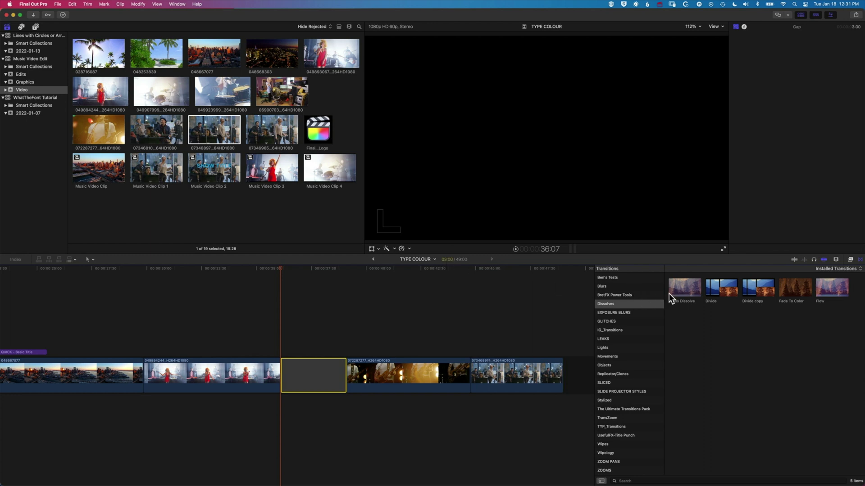
{"action": "left_click_drag", "start_coordinate": [682, 289], "coordinate": [274, 372]}
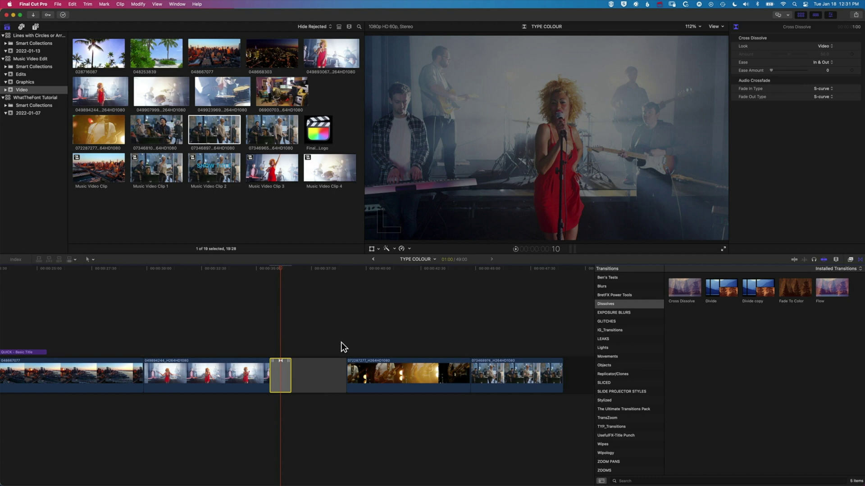
{"action": "left_click", "coordinate": [237, 269]}
{"action": "key", "text": "space"}
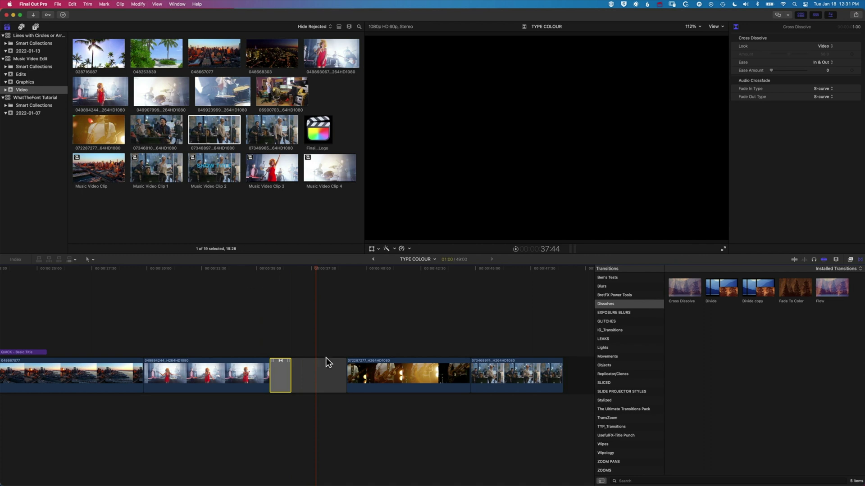
Trim the gap shorter and play through it into the guitar clip
{"action": "left_click_drag", "start_coordinate": [345, 369], "coordinate": [314, 369]}
{"action": "left_click", "coordinate": [302, 269]}
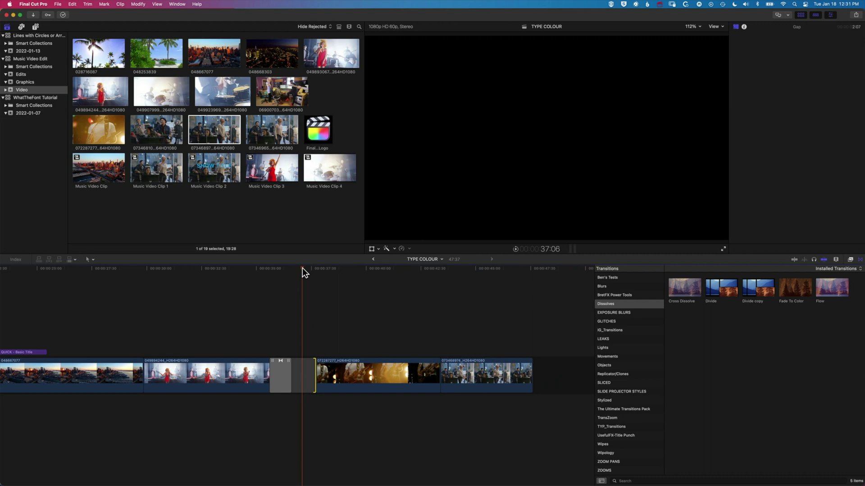
{"action": "key", "text": "space"}
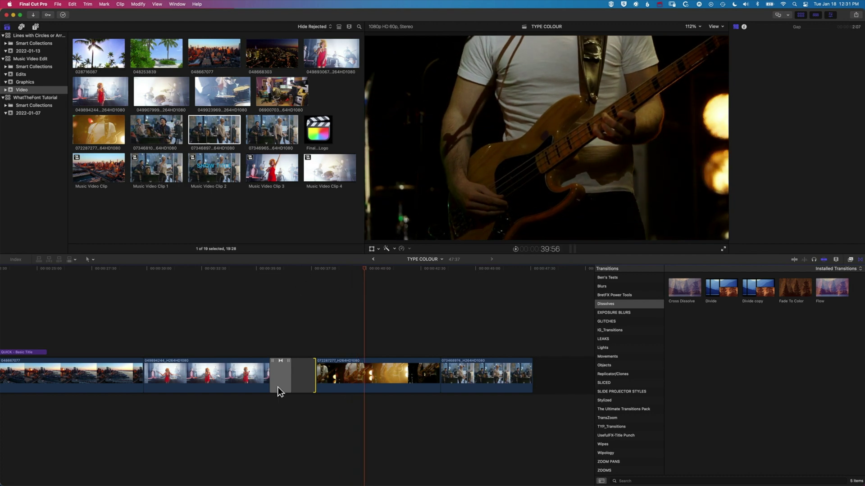
Delete the Cross Dissolve between the singer clip and the gap
{"action": "left_click", "coordinate": [280, 374]}
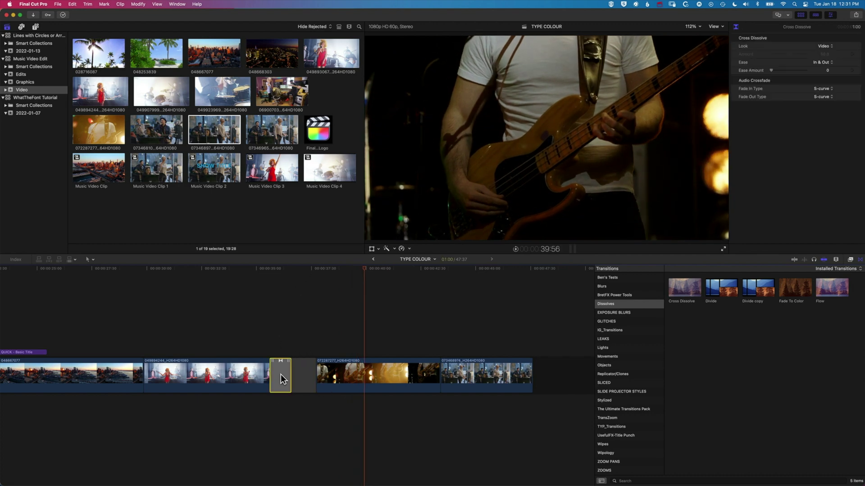
{"action": "key", "text": "Delete"}
{"action": "left_click", "coordinate": [341, 371]}
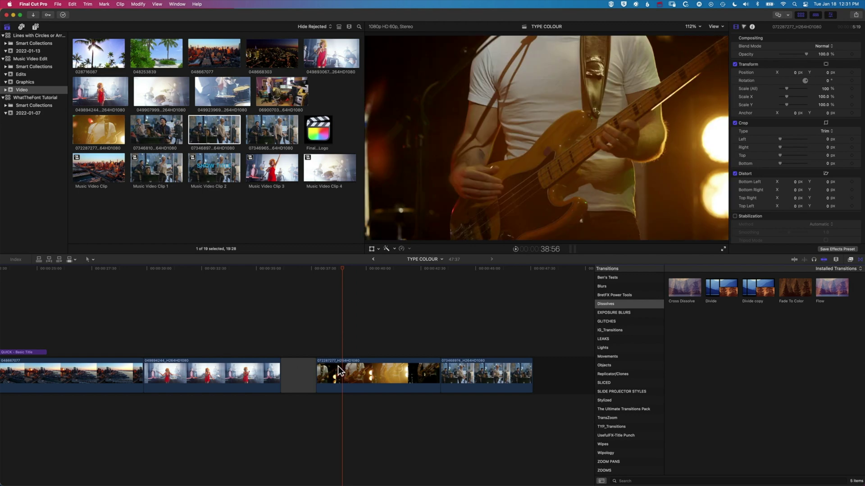
Place a Wipe transition at the cut into the gap and play it back
{"action": "left_click", "coordinate": [625, 444]}
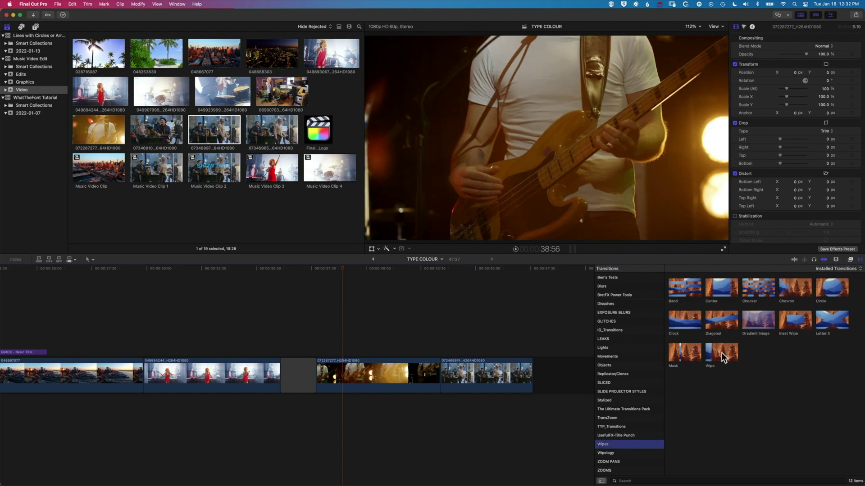
{"action": "left_click_drag", "start_coordinate": [721, 357], "coordinate": [268, 374]}
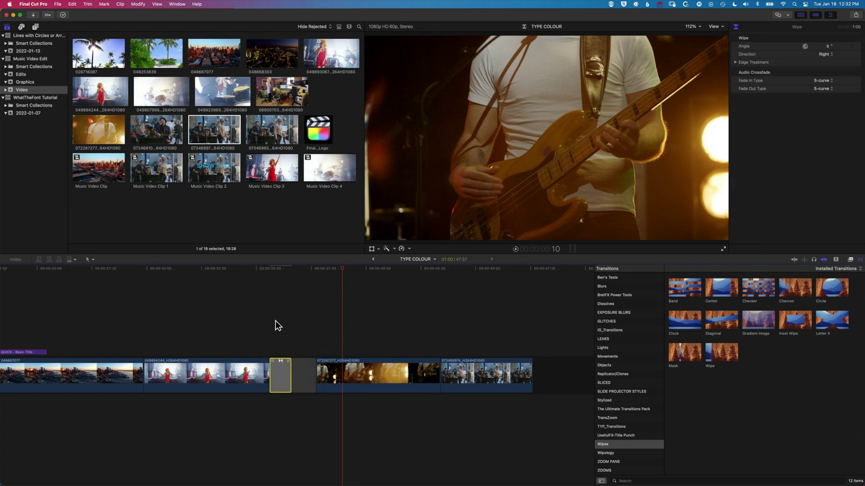
{"action": "left_click", "coordinate": [261, 269]}
{"action": "key", "text": "space"}
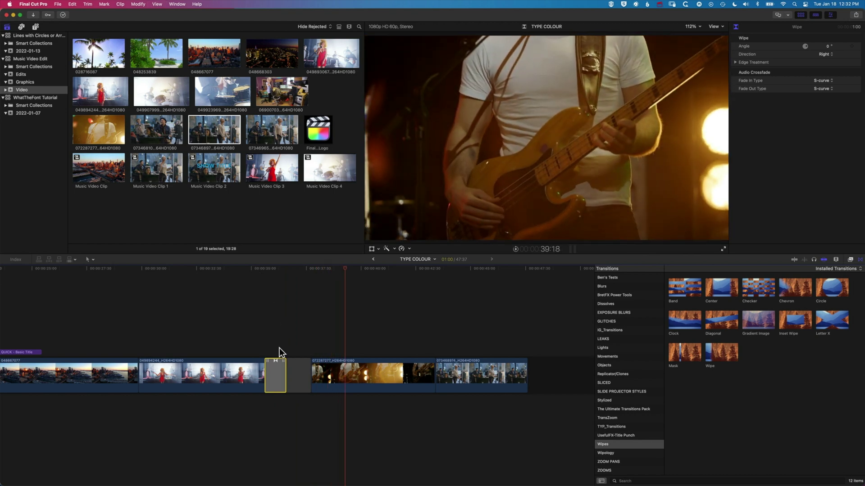
Move the transition to the cut between the gap and guitar clip, then play from about 35:00
{"action": "left_click_drag", "start_coordinate": [275, 380], "coordinate": [311, 377]}
{"action": "left_click", "coordinate": [250, 266]}
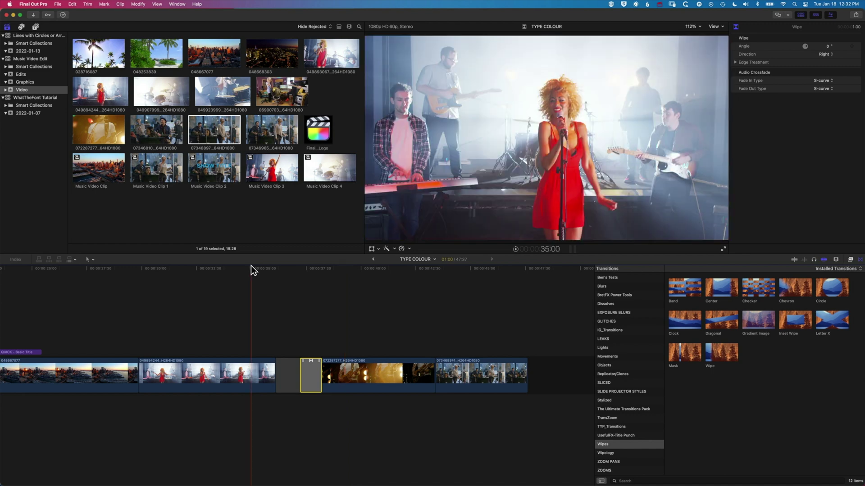
{"action": "key", "text": "space"}
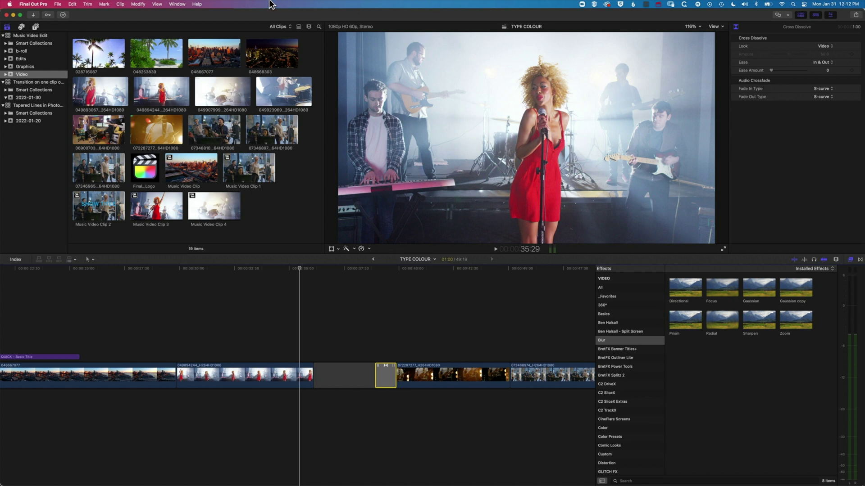
Drag the Custom solid from Generators > Solids over the gap after the singer clip
{"action": "left_click", "coordinate": [35, 28]}
{"action": "scroll", "coordinate": [31, 160], "scroll_direction": "down", "scroll_amount": 10}
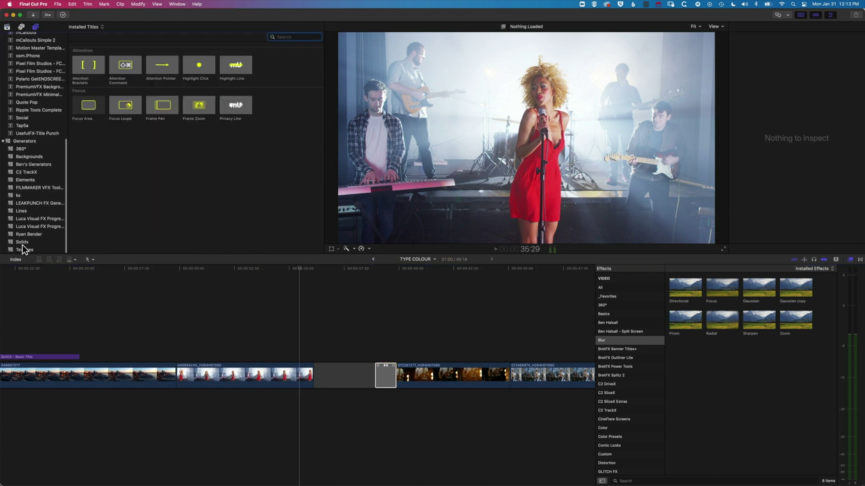
{"action": "left_click", "coordinate": [22, 242]}
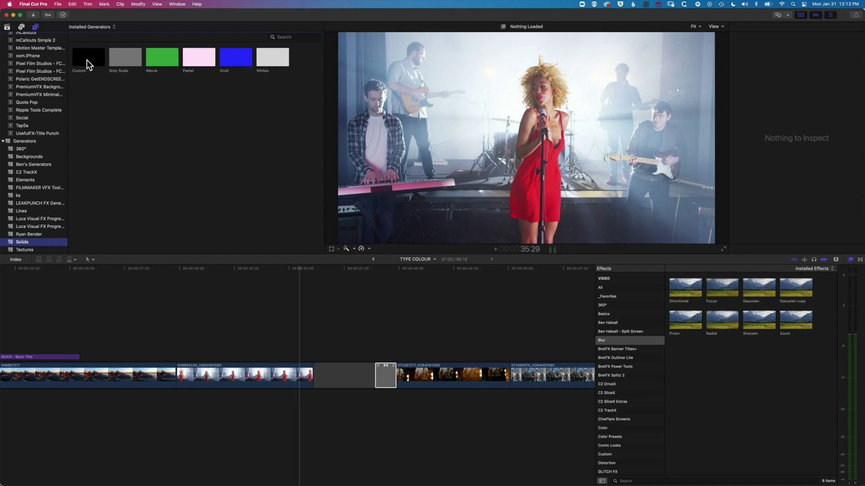
{"action": "left_click", "coordinate": [86, 56]}
{"action": "key", "text": "super+2"}
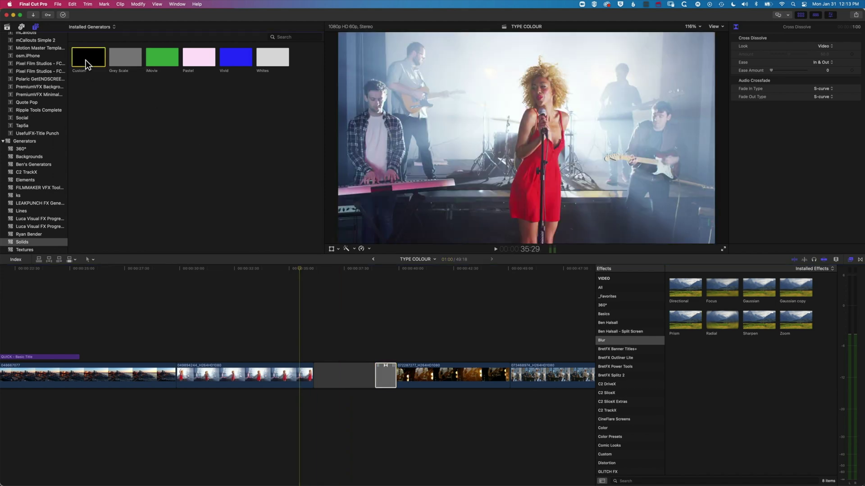
{"action": "left_click_drag", "start_coordinate": [86, 61], "coordinate": [311, 364]}
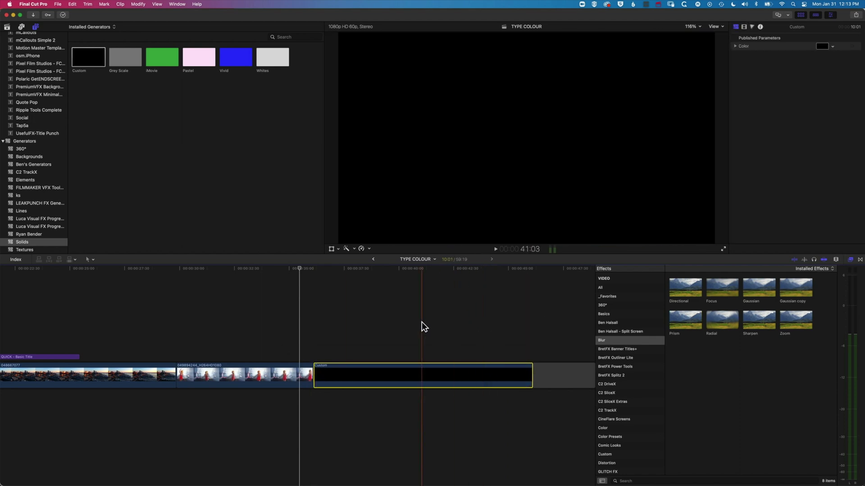
{"action": "left_click", "coordinate": [422, 322]}
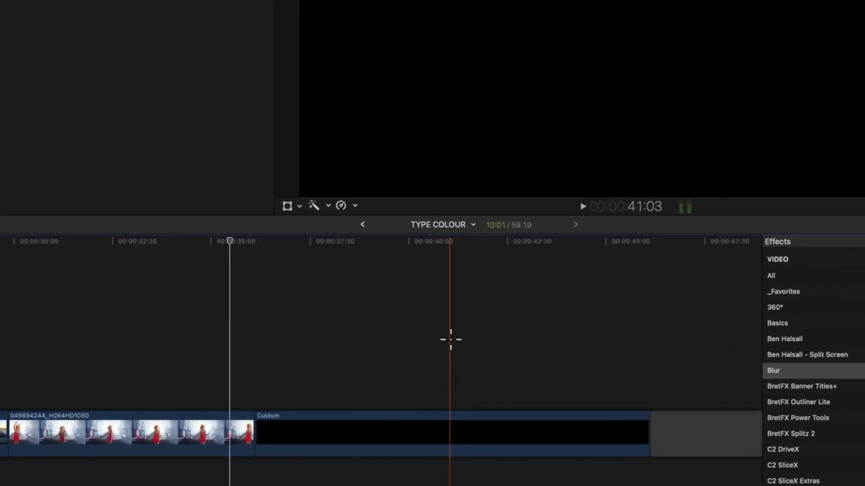
{"action": "left_click", "coordinate": [451, 340]}
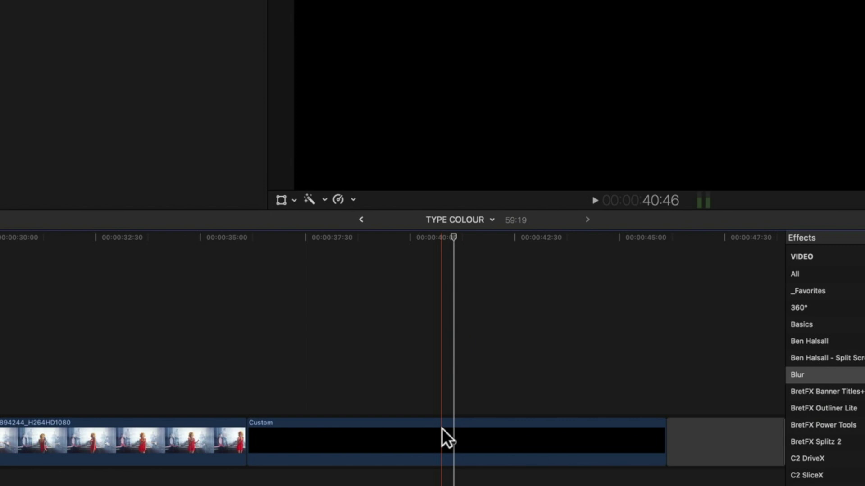
{"action": "left_click", "coordinate": [441, 430]}
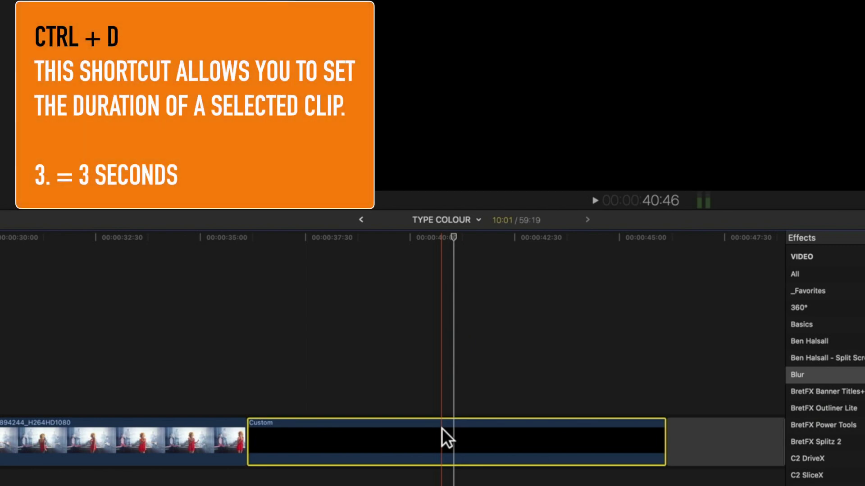
Set the Custom solid's duration to 3 seconds
{"action": "key", "text": "ctrl+d"}
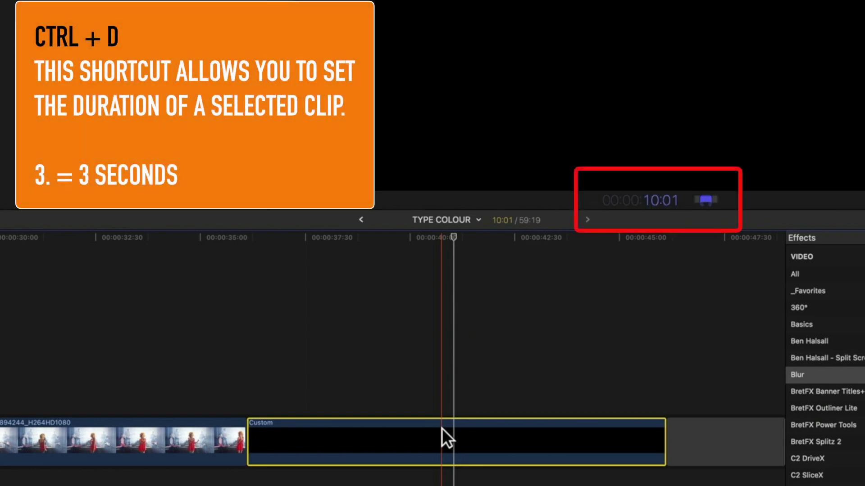
{"action": "type", "text": "3."}
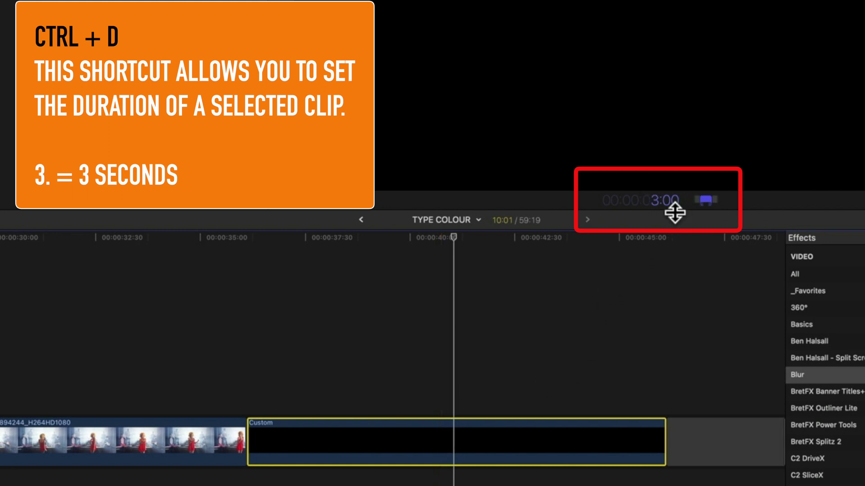
{"action": "key", "text": "Return"}
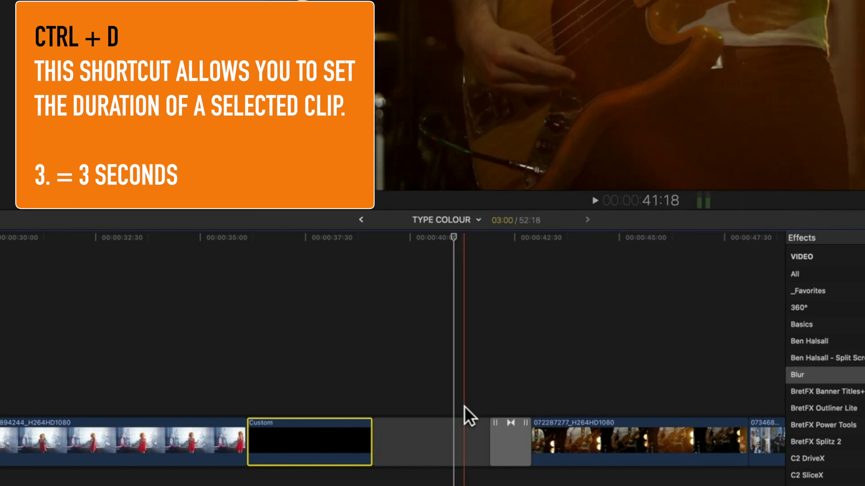
Shift the transition left, delete the empty gap so the guitarist clip follows, and select Custom
{"action": "left_click", "coordinate": [502, 434]}
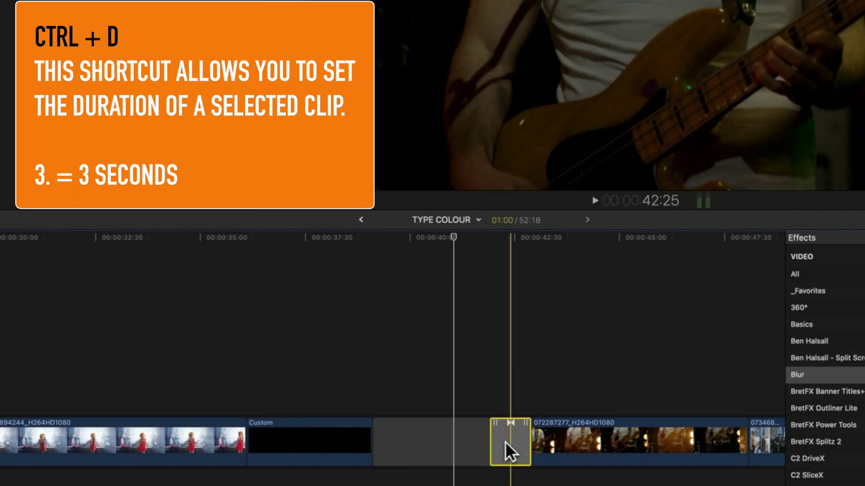
{"action": "left_click_drag", "start_coordinate": [506, 442], "coordinate": [242, 428]}
{"action": "left_click_drag", "start_coordinate": [295, 383], "coordinate": [299, 385]}
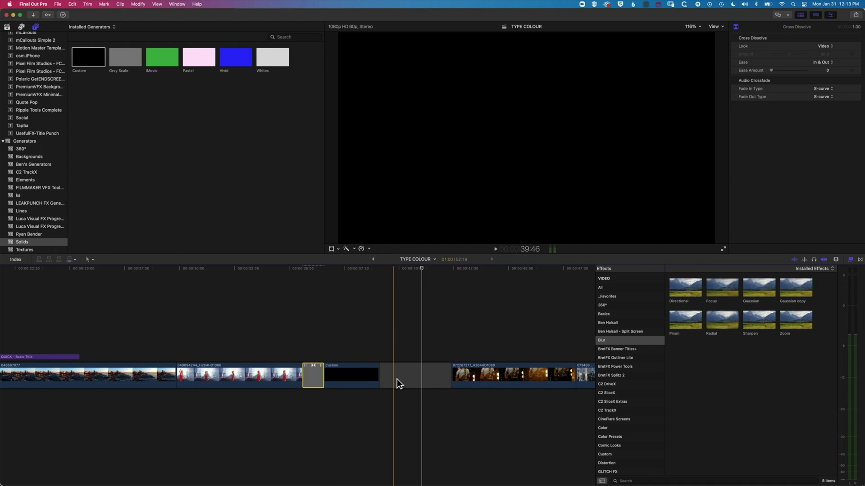
{"action": "left_click", "coordinate": [400, 396]}
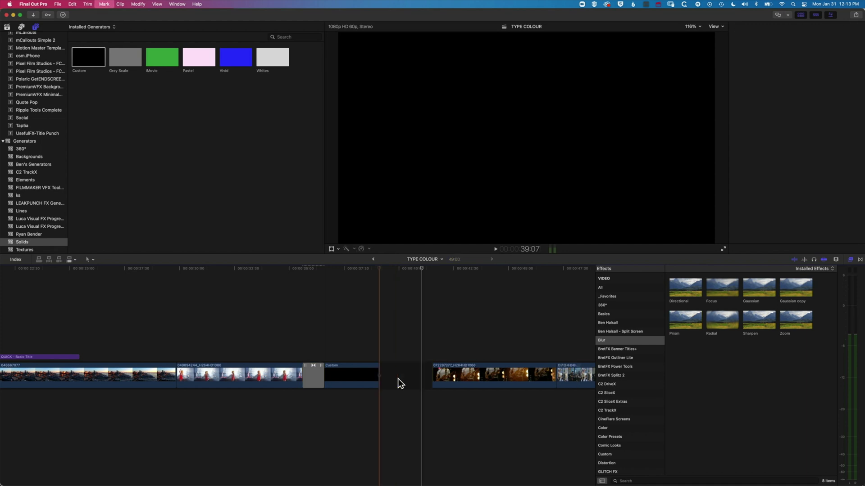
{"action": "key", "text": "Delete"}
{"action": "key", "text": "super+4"}
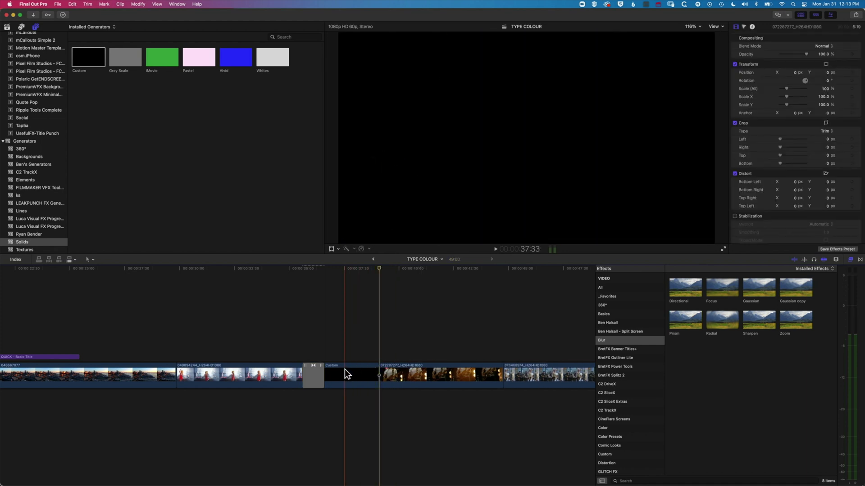
{"action": "left_click", "coordinate": [345, 369]}
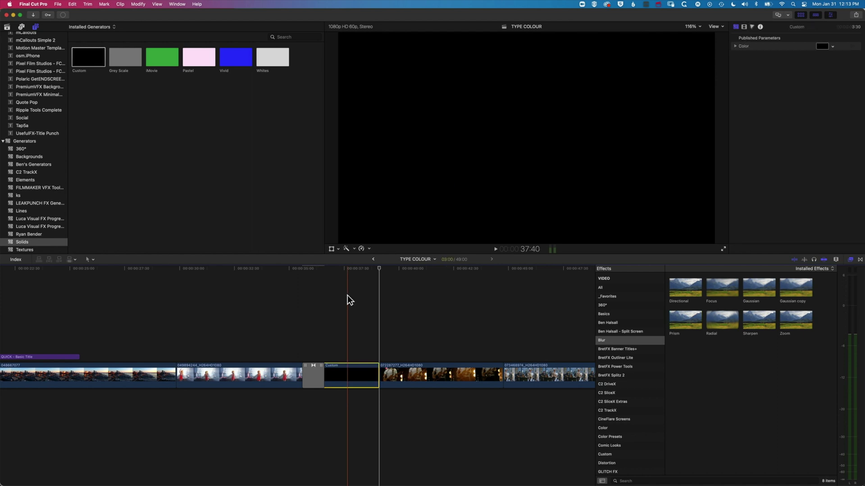
{"action": "left_click", "coordinate": [343, 371]}
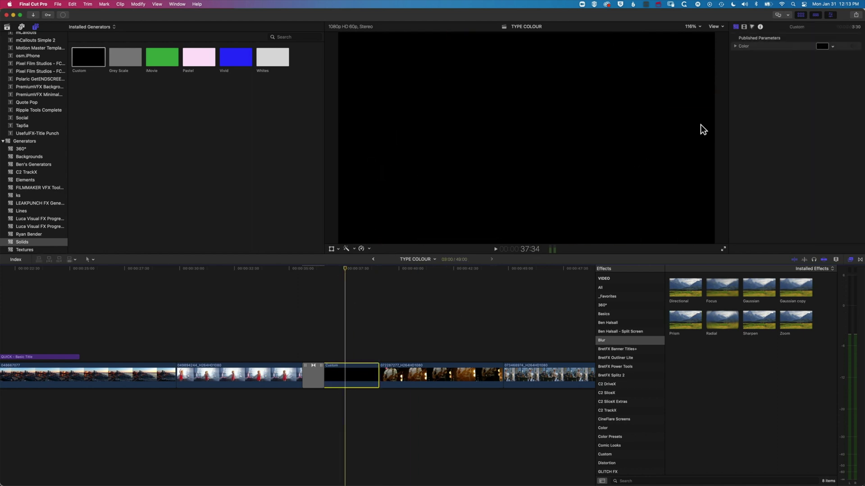
Colour the Custom solid orange in the Inspector and preview the fade into it
{"action": "left_click", "coordinate": [832, 46]}
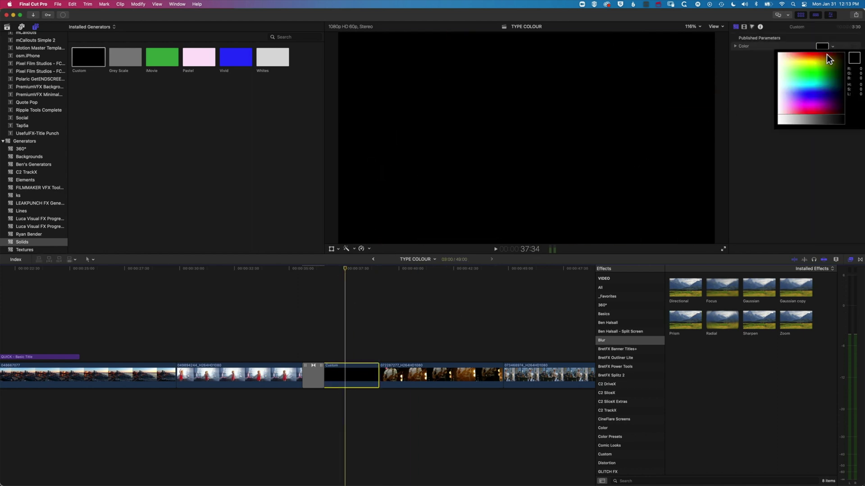
{"action": "mouse_move", "coordinate": [826, 54]}
{"action": "left_mouse_down"}
{"action": "mouse_move", "coordinate": [820, 63]}
{"action": "mouse_move", "coordinate": [825, 56]}
{"action": "left_mouse_up"}
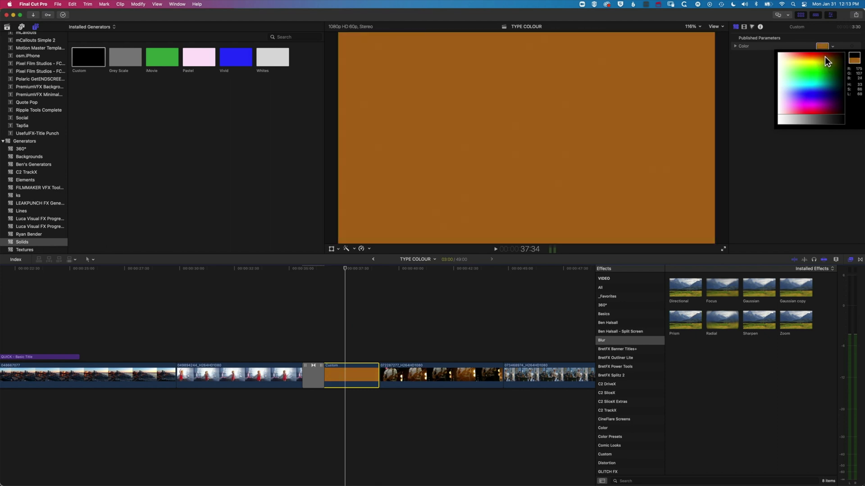
{"action": "left_click", "coordinate": [296, 269]}
{"action": "key", "text": "space"}
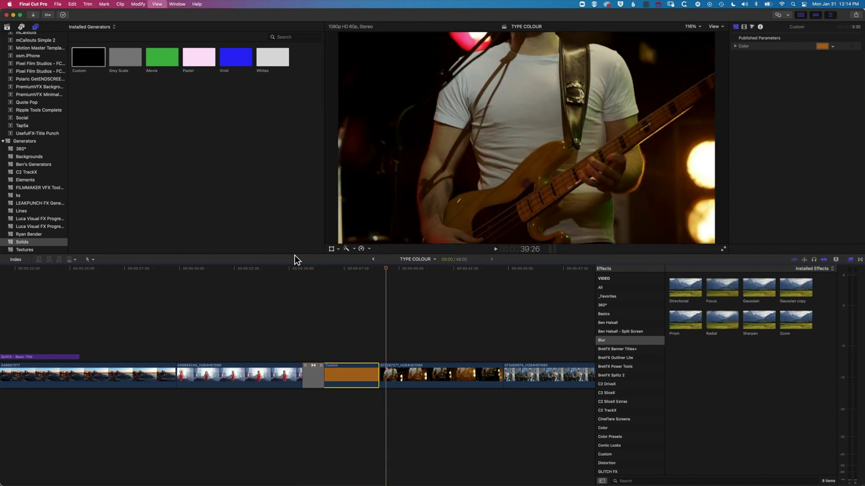
{"action": "key", "text": "space"}
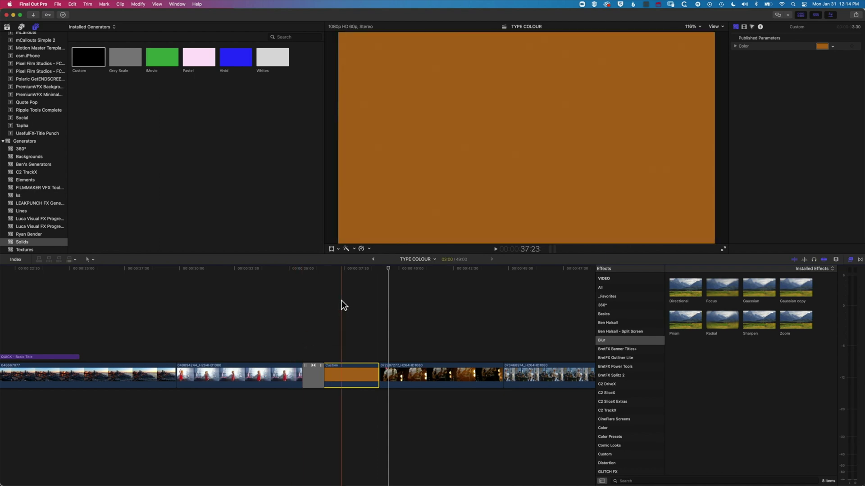
Place a Fade To Color transition between the guitarist clip and the studio clip
{"action": "key", "text": "space"}
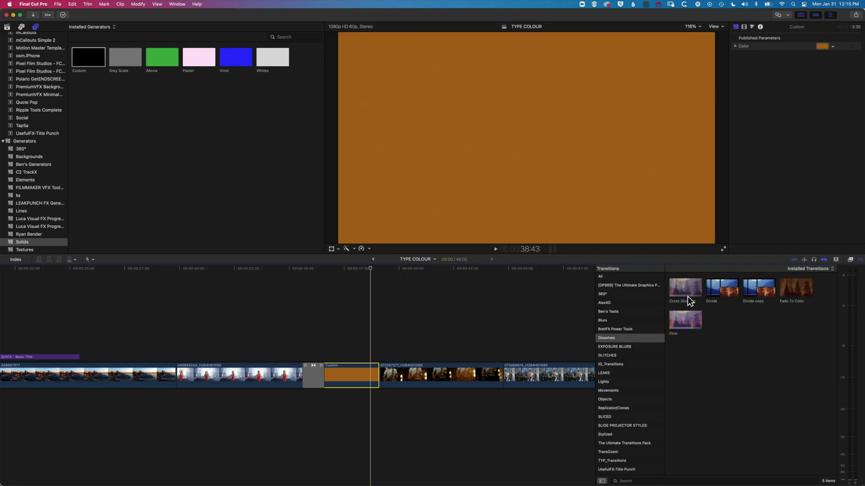
{"action": "left_click_drag", "start_coordinate": [806, 288], "coordinate": [499, 372]}
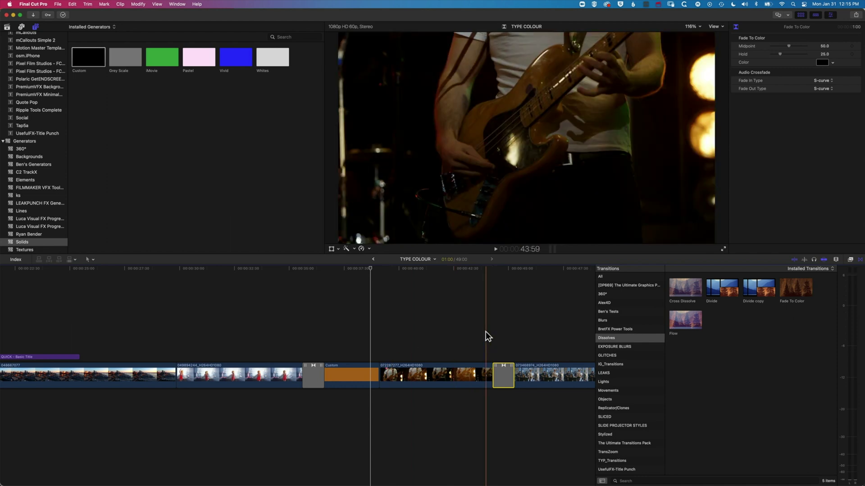
{"action": "left_click", "coordinate": [504, 380]}
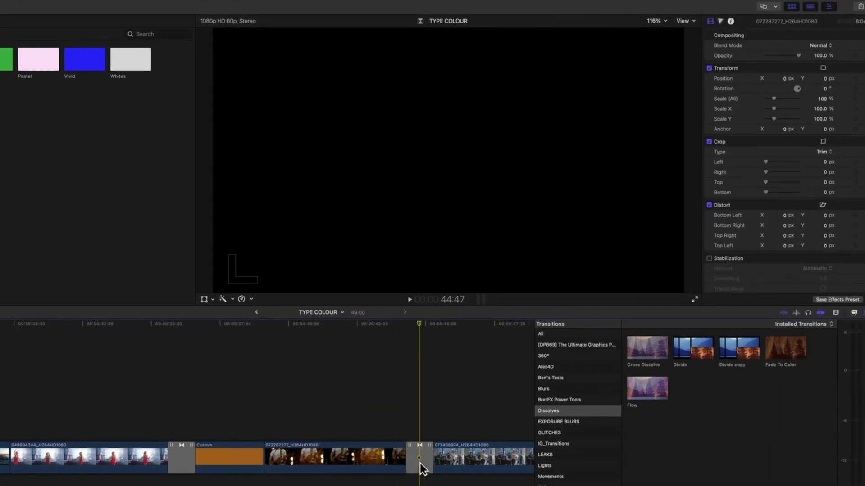
Set the Fade To Color colour to gold and preview it
{"action": "left_click", "coordinate": [421, 466]}
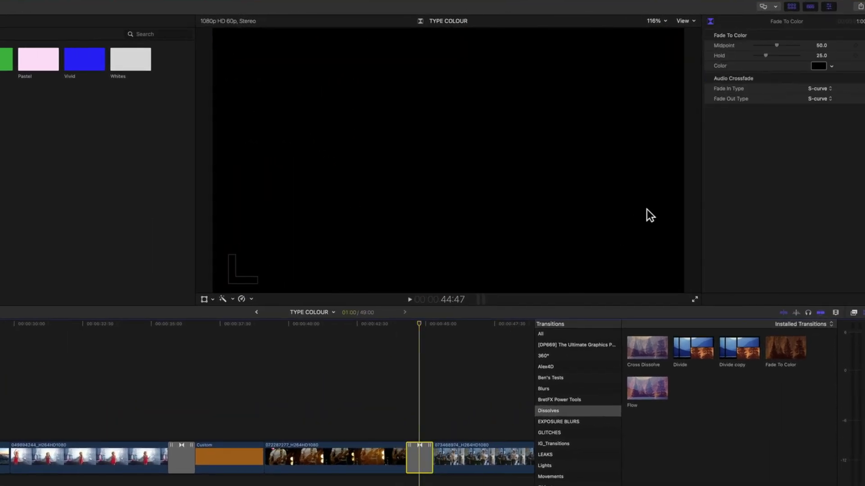
{"action": "left_click", "coordinate": [831, 66]}
{"action": "left_click_drag", "start_coordinate": [827, 73], "coordinate": [820, 82]}
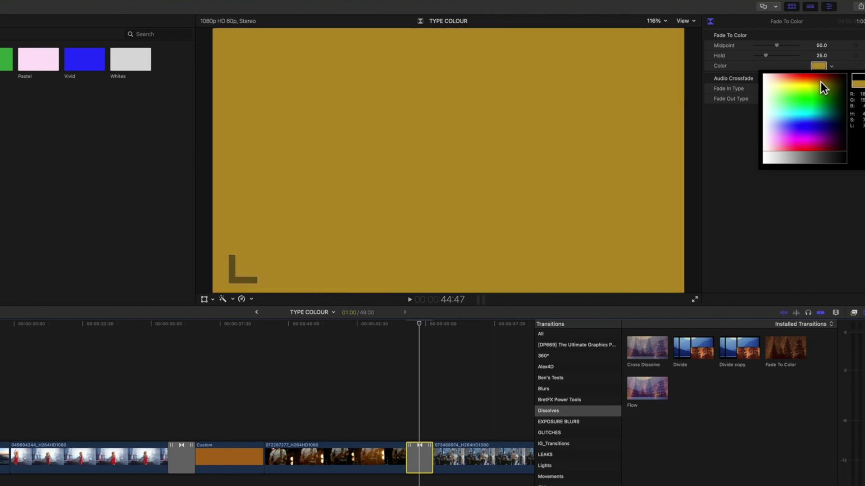
{"action": "left_click", "coordinate": [396, 323]}
{"action": "key", "text": "space"}
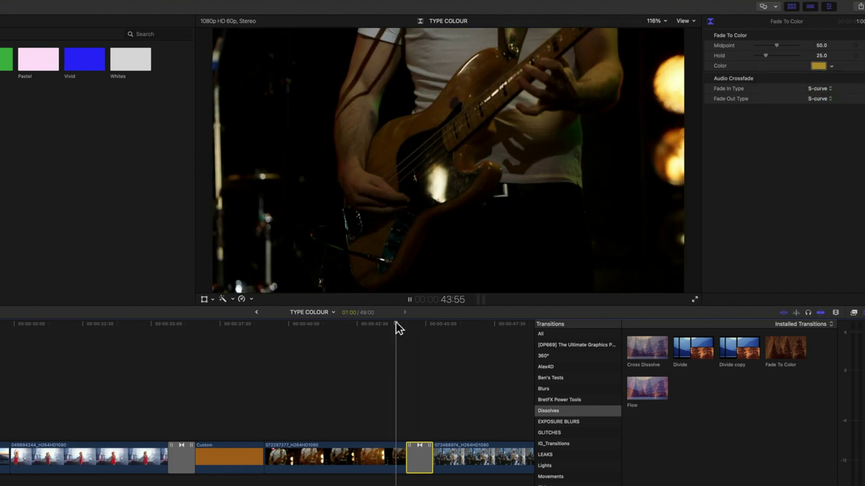
{"action": "key", "text": "space"}
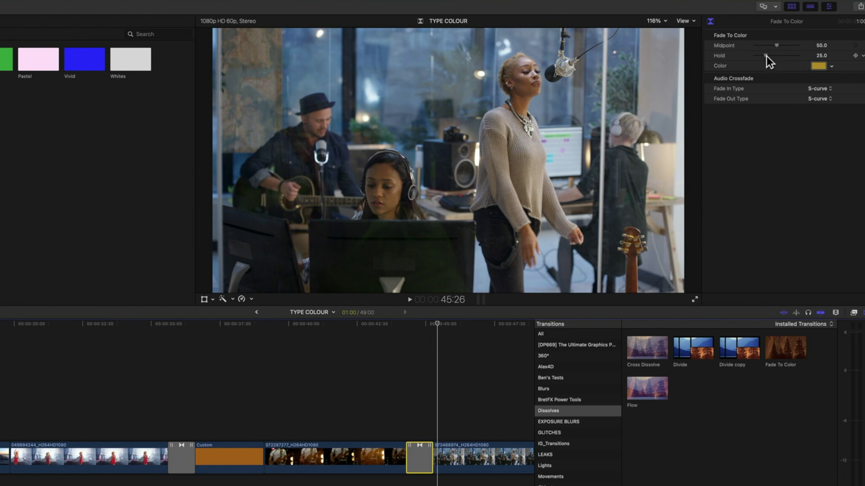
Raise the fade's Hold to about 70, lengthen it to roughly 4 seconds, and play it
{"action": "left_click_drag", "start_coordinate": [766, 56], "coordinate": [785, 56]}
{"action": "left_click", "coordinate": [432, 452]}
{"action": "left_click_drag", "start_coordinate": [432, 452], "coordinate": [473, 452]}
{"action": "key", "text": "space"}
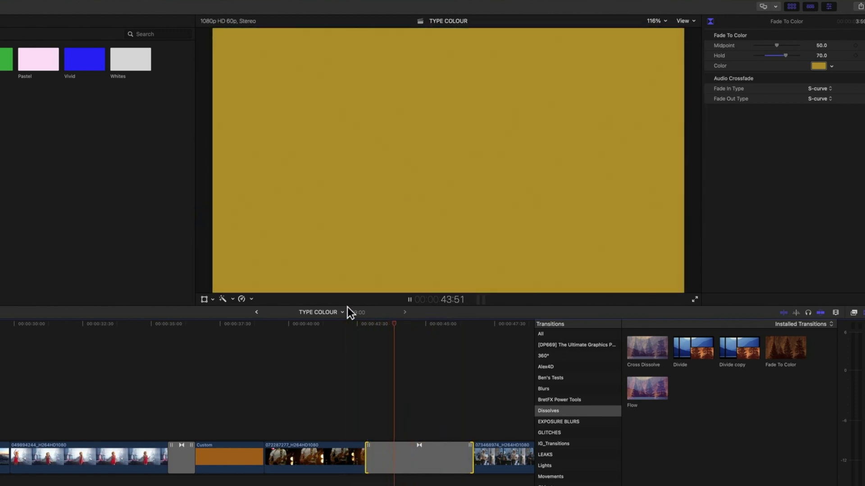
{"action": "key", "text": "space"}
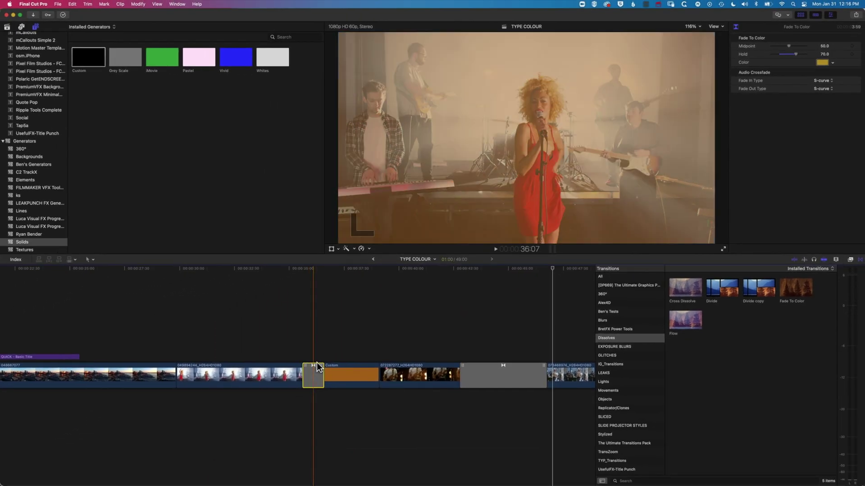
Extend the gap clip's left edge back into the end of the red-dress clip
{"action": "left_click", "coordinate": [287, 387]}
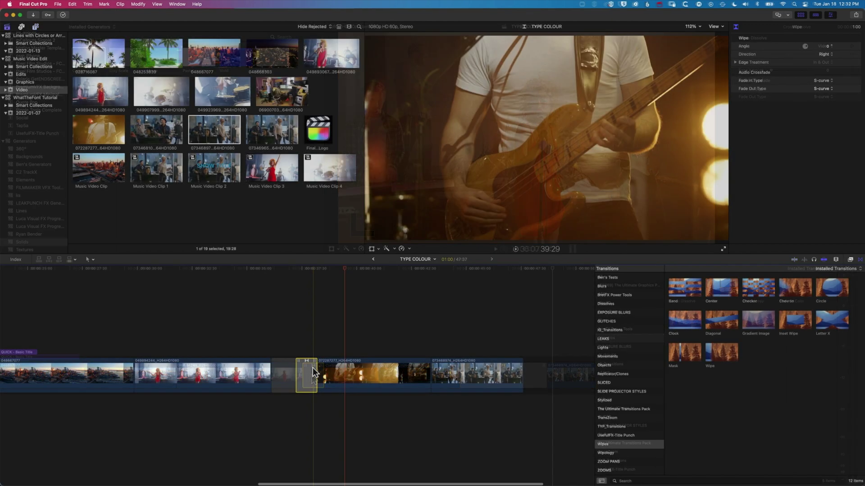
{"action": "scroll", "coordinate": [307, 366], "scroll_direction": "right", "scroll_amount": 2}
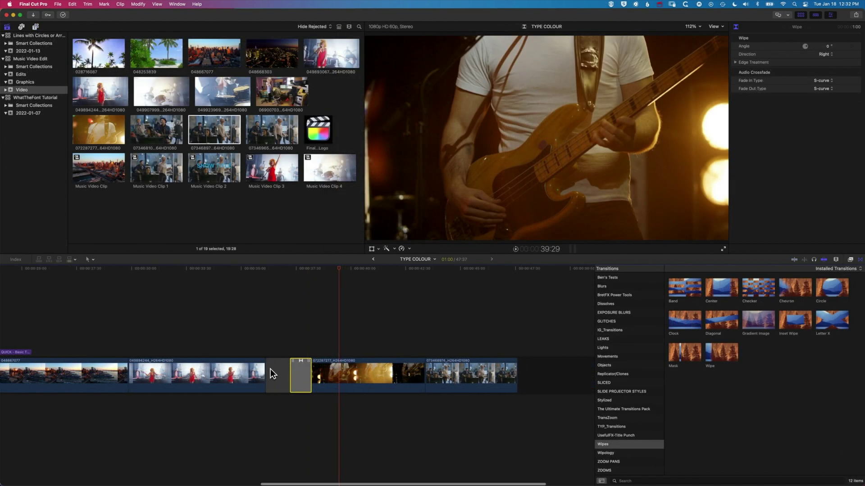
{"action": "left_click_drag", "start_coordinate": [268, 373], "coordinate": [238, 331]}
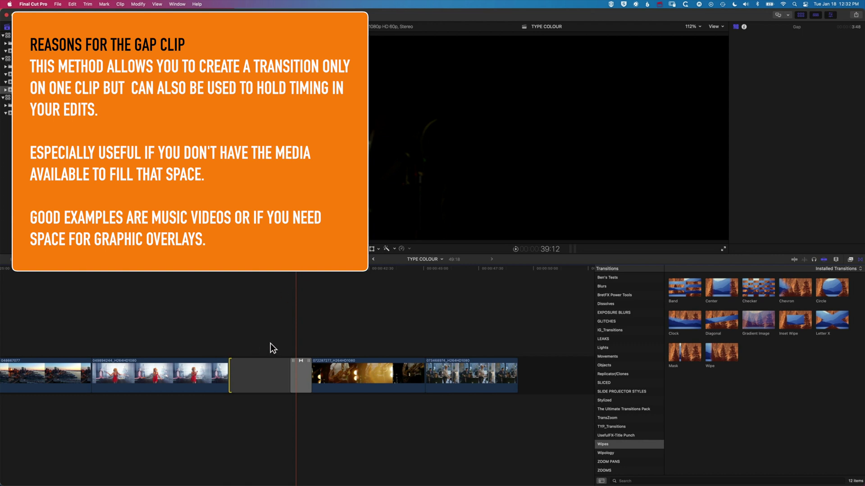
Add the default transition where the red-dress clip meets the gap clip, using Cmd+T
{"action": "left_click", "coordinate": [266, 368]}
{"action": "key", "text": "super+t"}
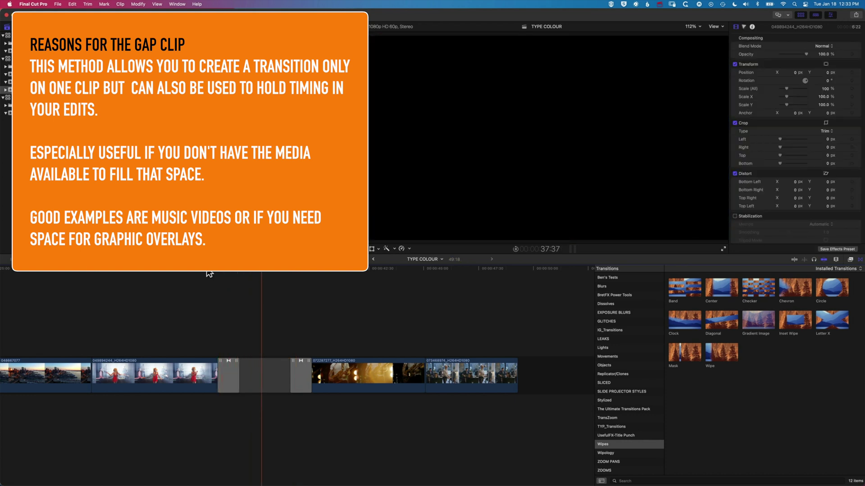